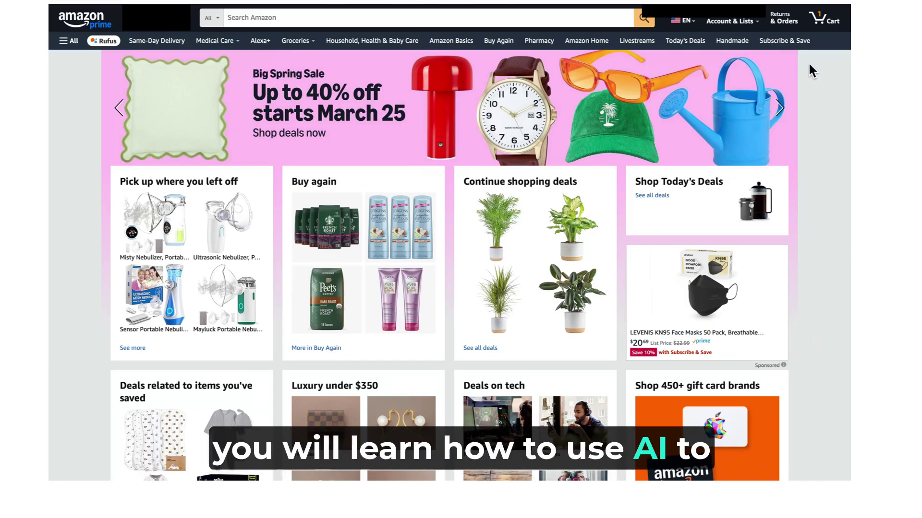
# Open the account's data request page from the Manage your data section and select Your Orders as the data category.
pyautogui.moveTo(730, 28)
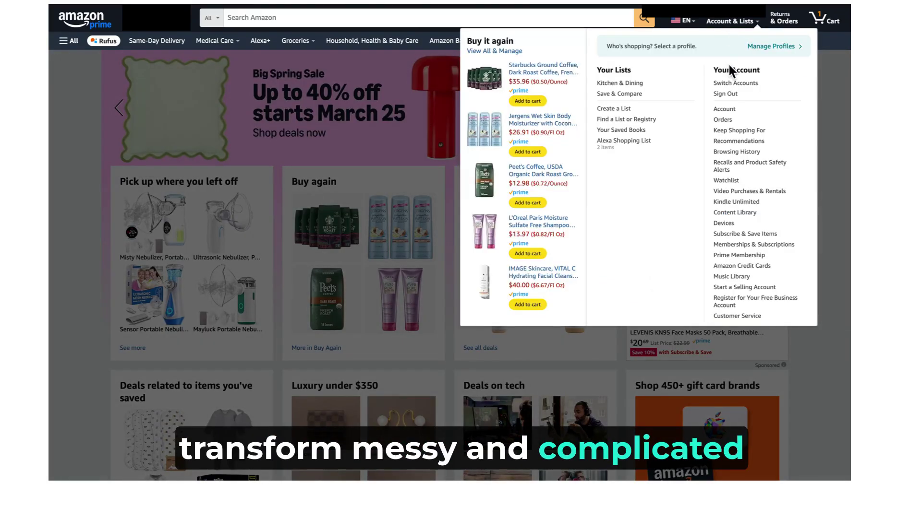
pyautogui.click(724, 110)
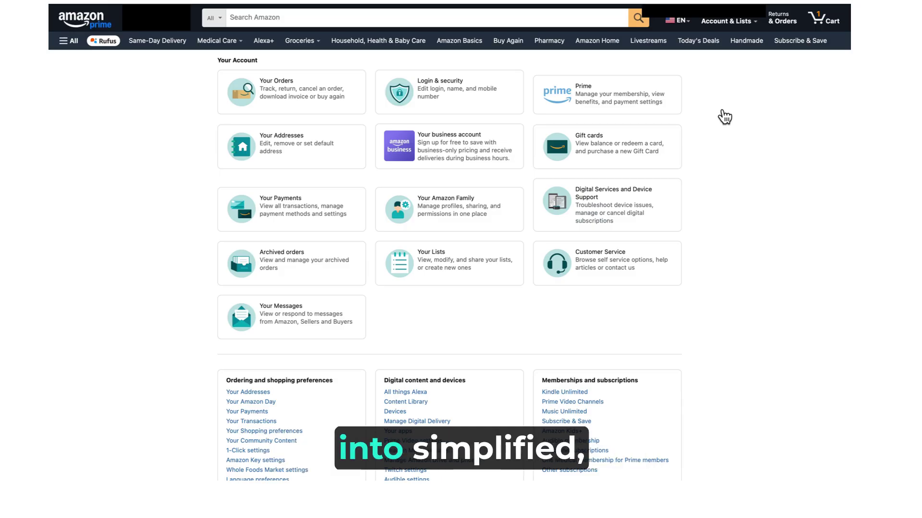
pyautogui.scroll(-5, 144, 403)
pyautogui.scroll(-3, 142, 396)
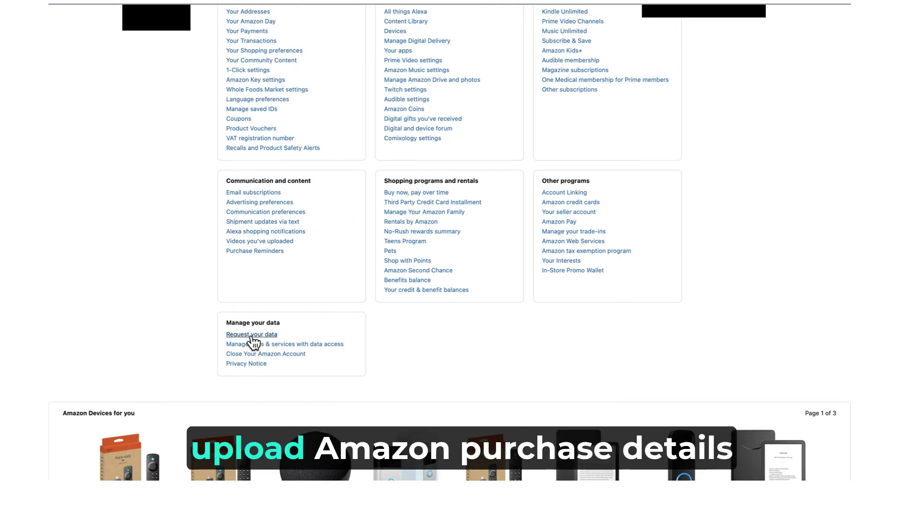
pyautogui.click(252, 336)
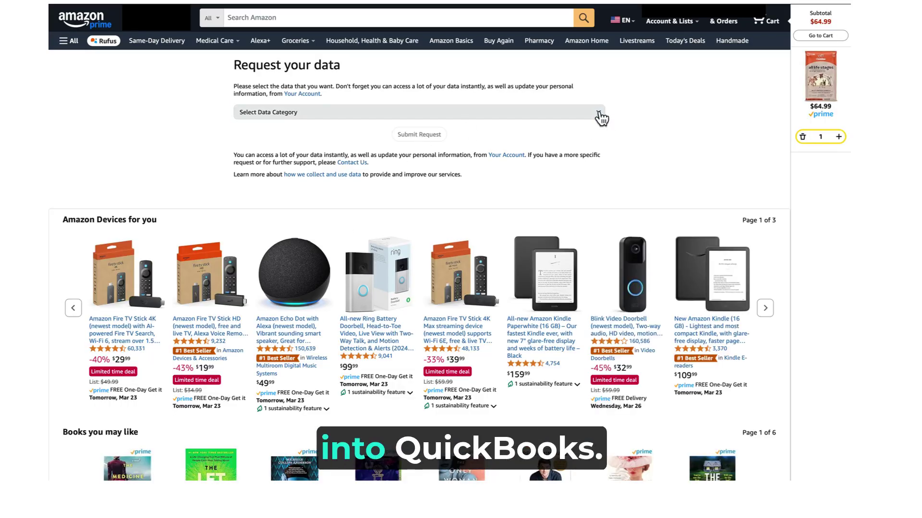
pyautogui.click(599, 114)
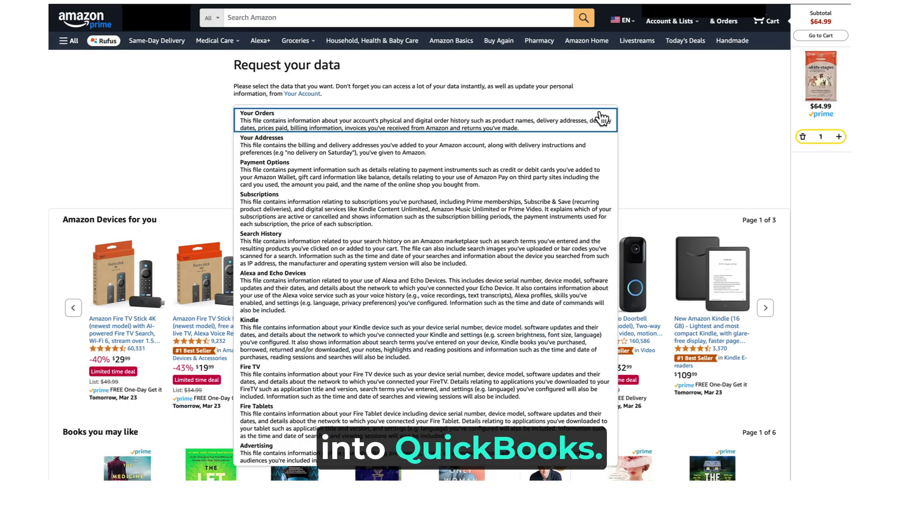
pyautogui.click(360, 122)
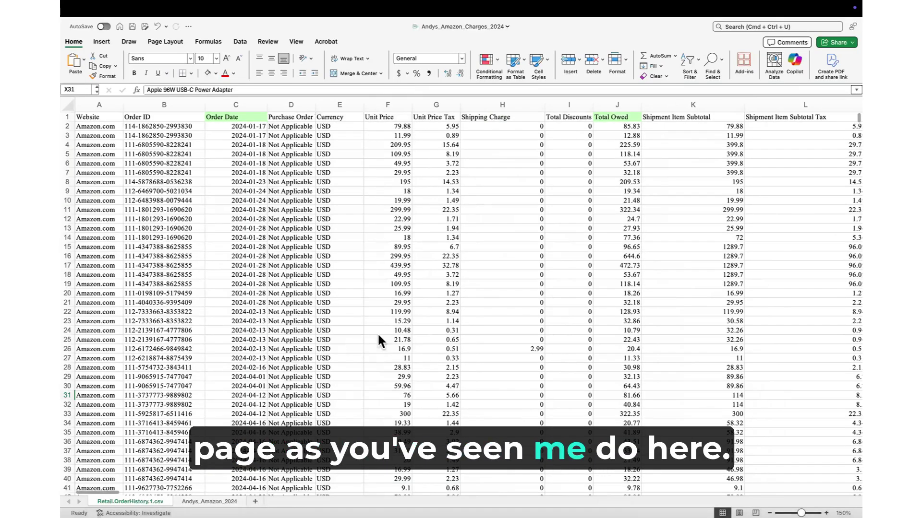
# In Excel, look across the columns of the Retail.OrderHistory.1.csv sheet as far as the product name and gift message.
pyautogui.hscroll(10, 377, 333)
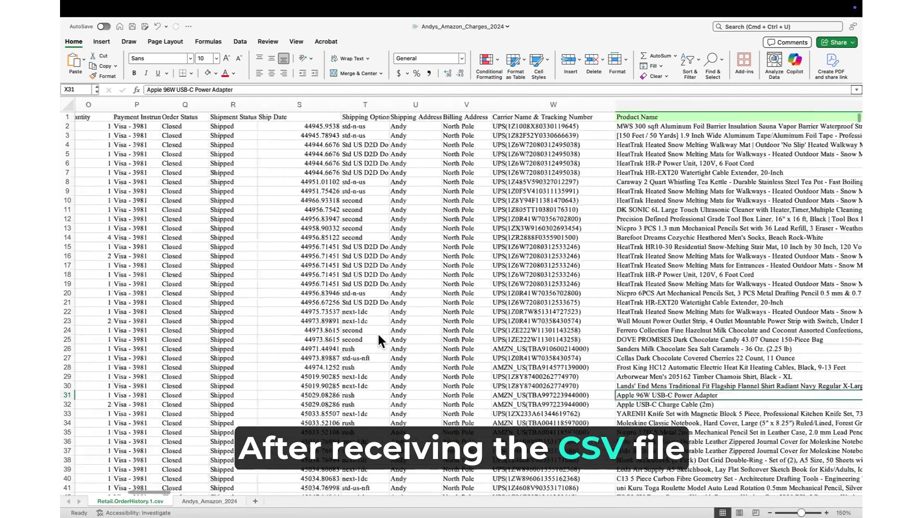
pyautogui.hscroll(8, 377, 332)
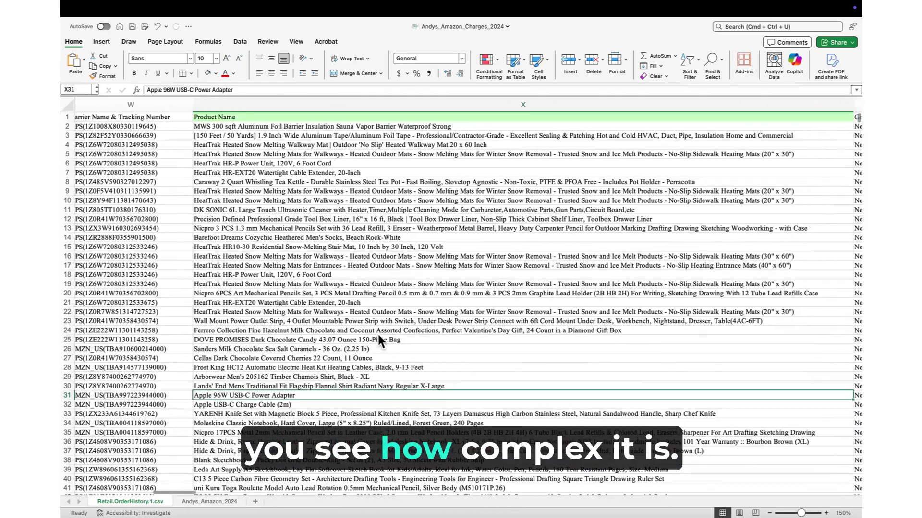
pyautogui.hscroll(3, 379, 338)
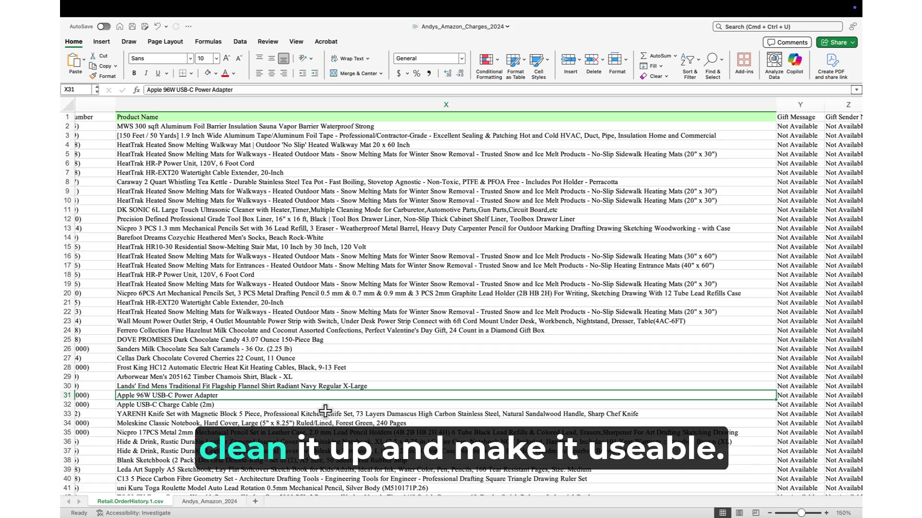
# Set up saving the Andys_Amazon_2024 worksheet as a PDF, limiting the export to the sheet instead of the workbook.
pyautogui.click(211, 503)
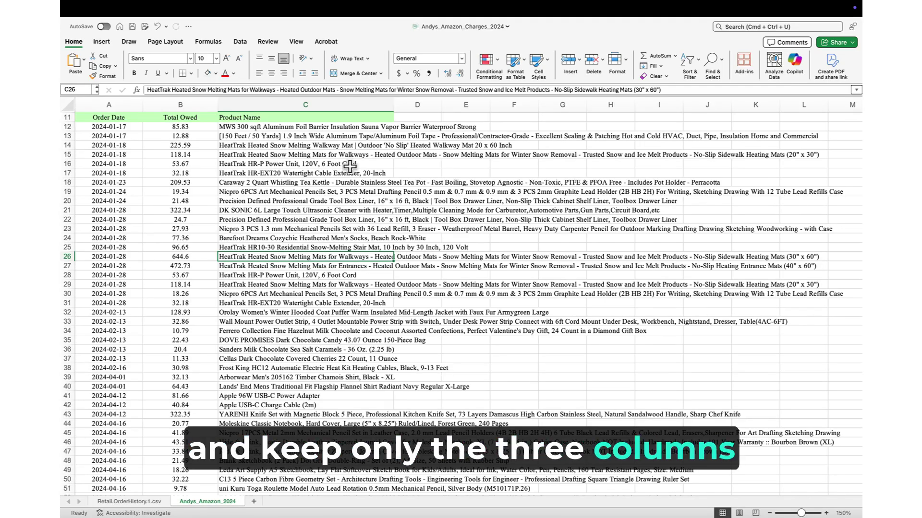
pyautogui.scroll(5, 445, 159)
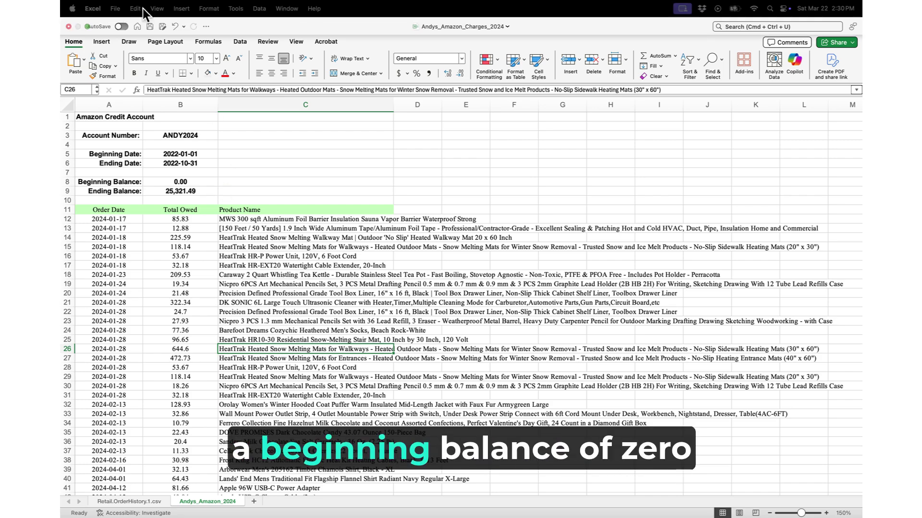
pyautogui.click(115, 9)
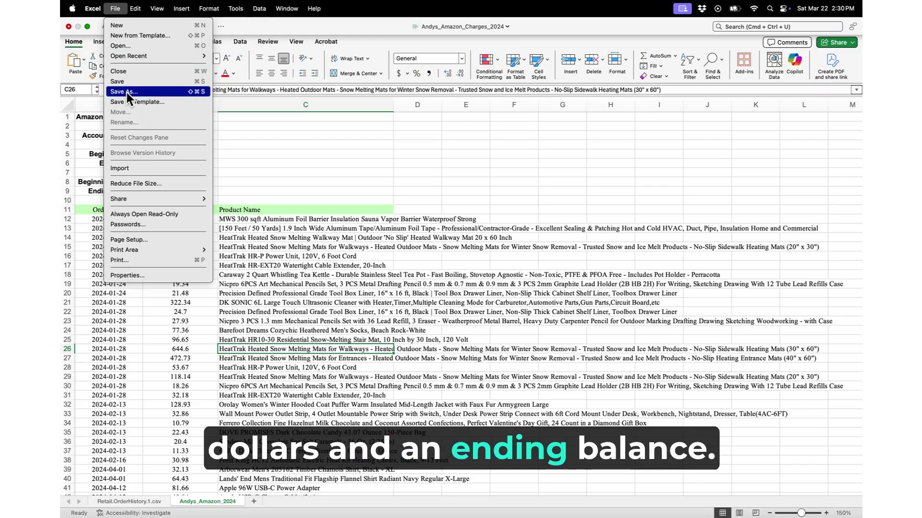
pyautogui.press('Escape')
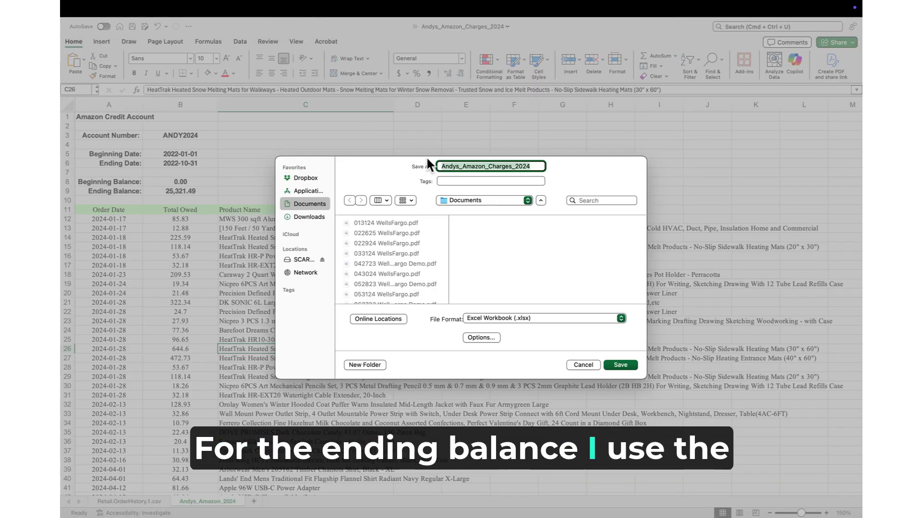
pyautogui.click(620, 319)
pyautogui.click(524, 394)
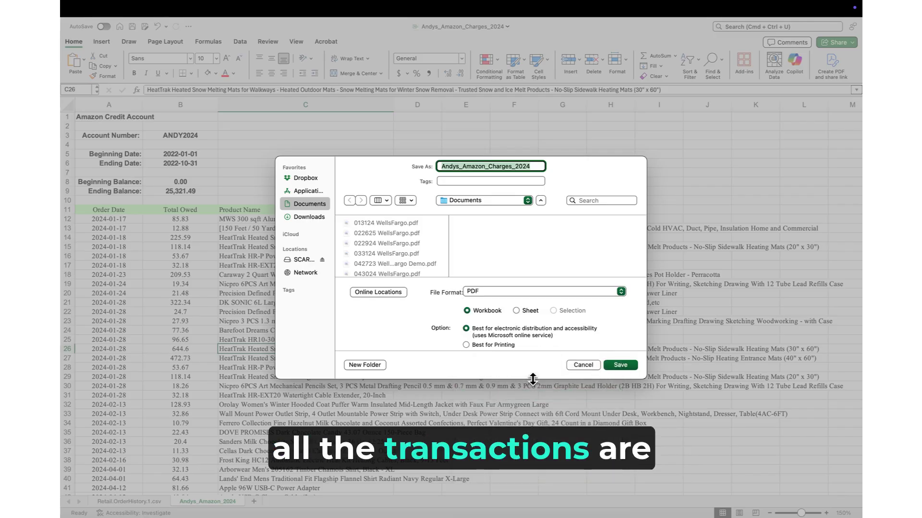
pyautogui.click(516, 311)
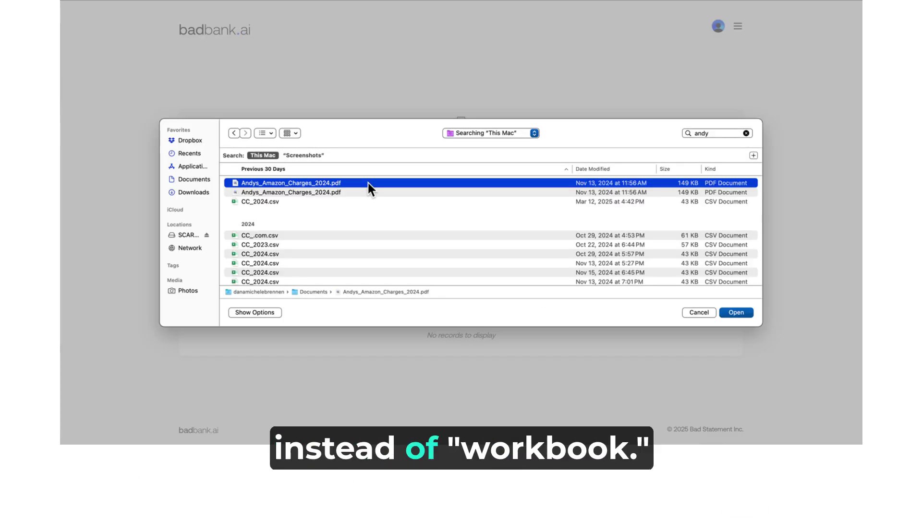
# Upload Andys_Amazon_Charges_2024.pdf to badbank.ai and download the processed 5F11A group.
pyautogui.click(725, 313)
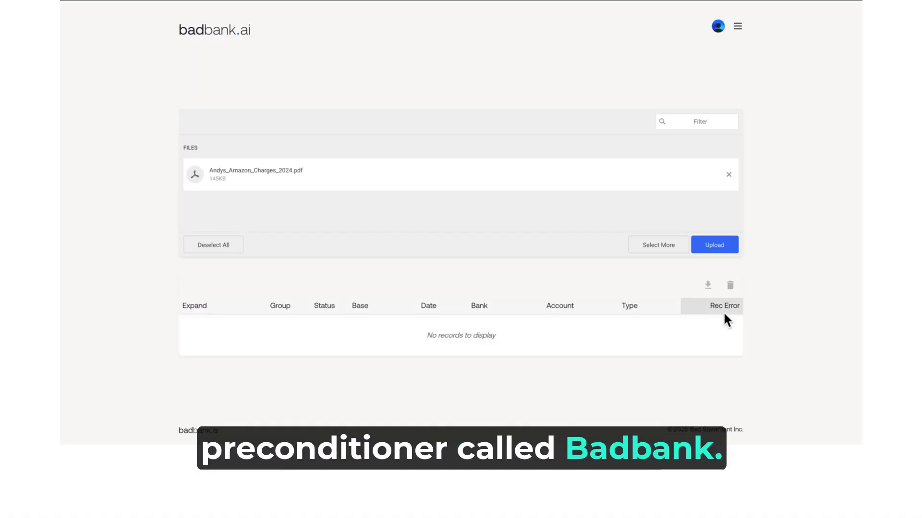
pyautogui.click(699, 246)
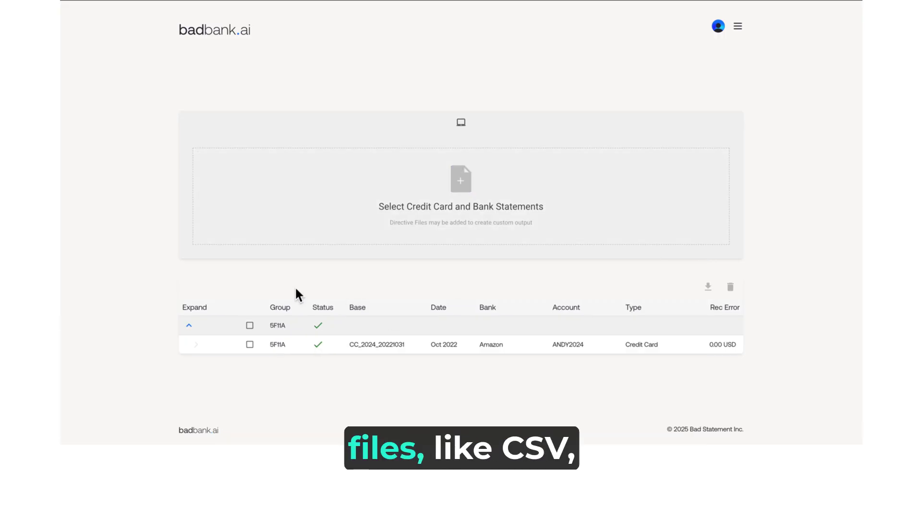
pyautogui.click(250, 327)
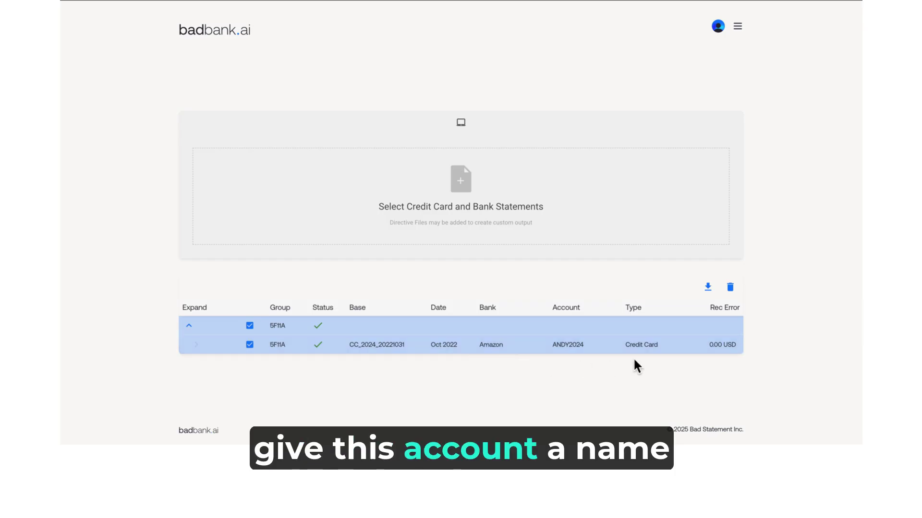
pyautogui.click(708, 287)
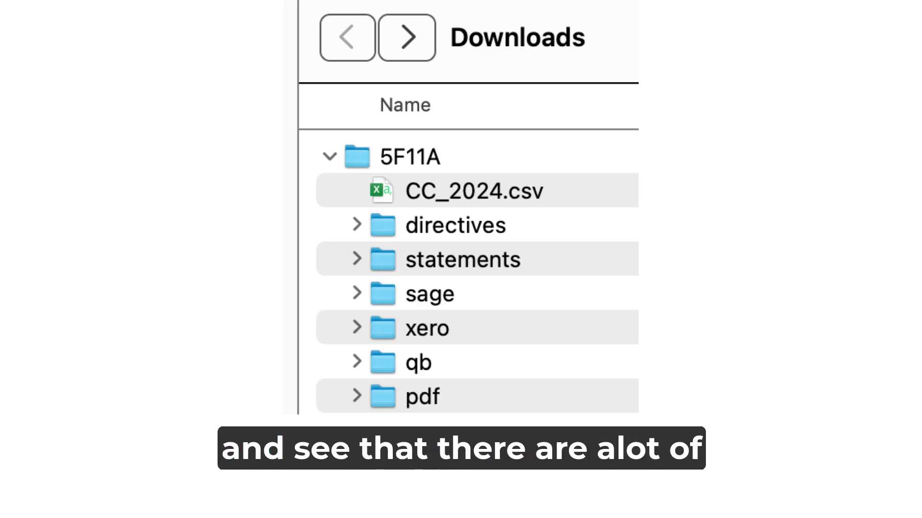
# Open CC_2024.csv from the downloaded folder in Excel and create a PivotTable on a new worksheet, adjusting the end row of its source range.
pyautogui.click(475, 192)
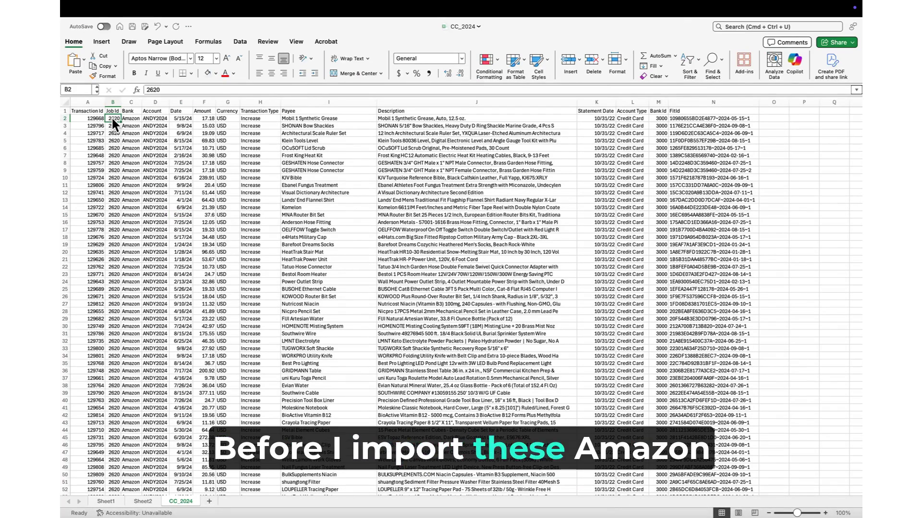
pyautogui.click(108, 42)
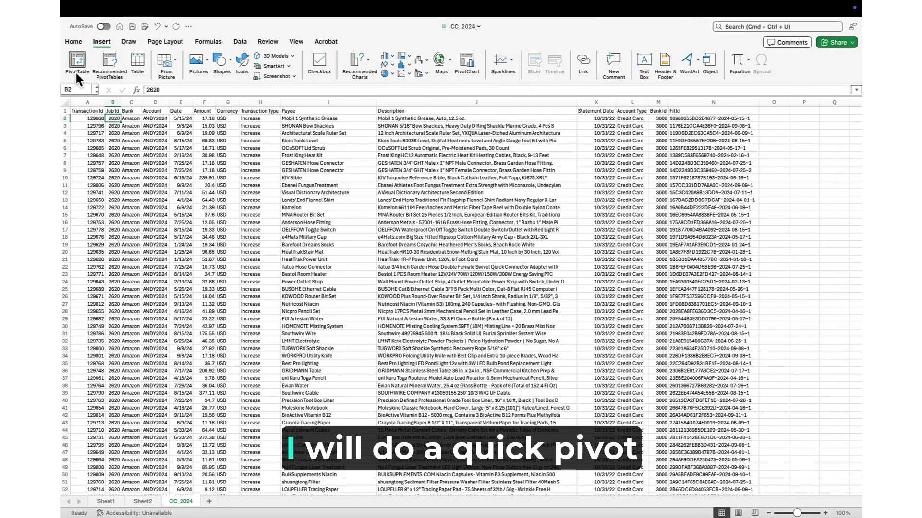
pyautogui.click(75, 68)
pyautogui.click(494, 154)
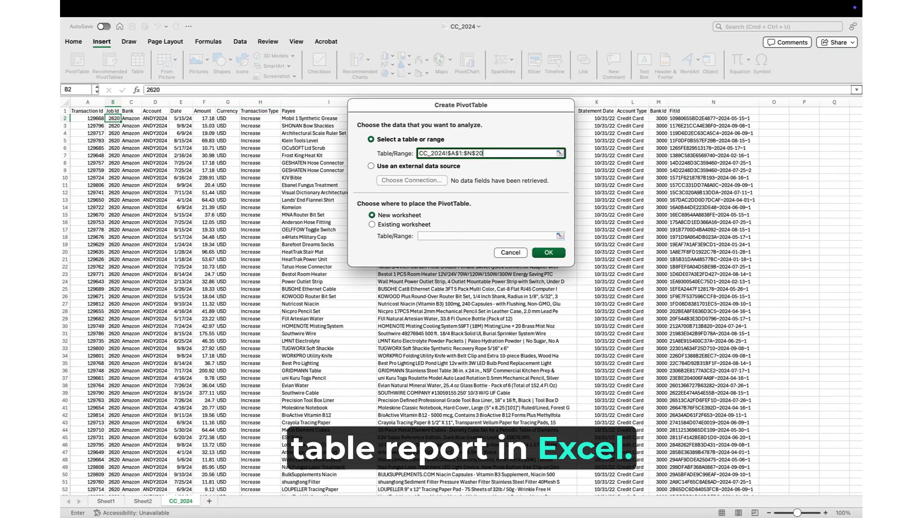
pyautogui.press('BackSpace')
pyautogui.write('1')
pyautogui.click(539, 253)
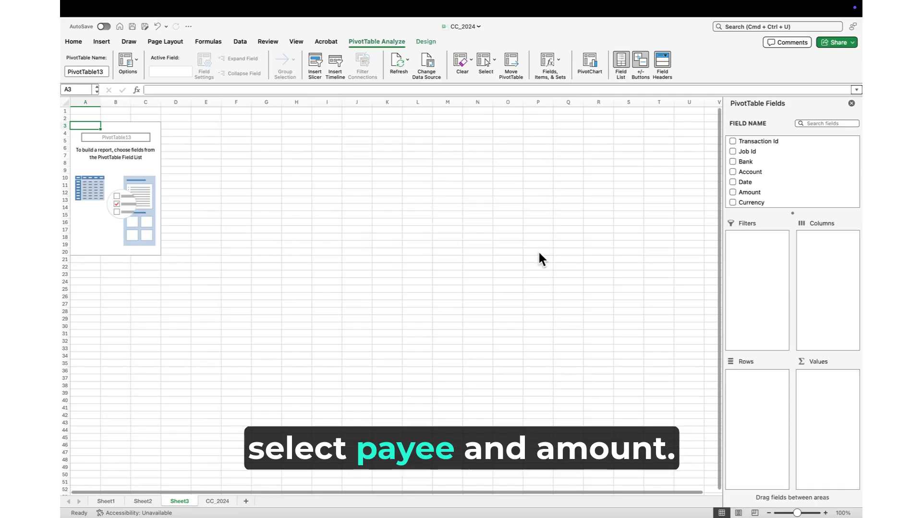
# Add Payee as the pivot table's rows and the sum of Amount as its values.
pyautogui.scroll(-3, 764, 180)
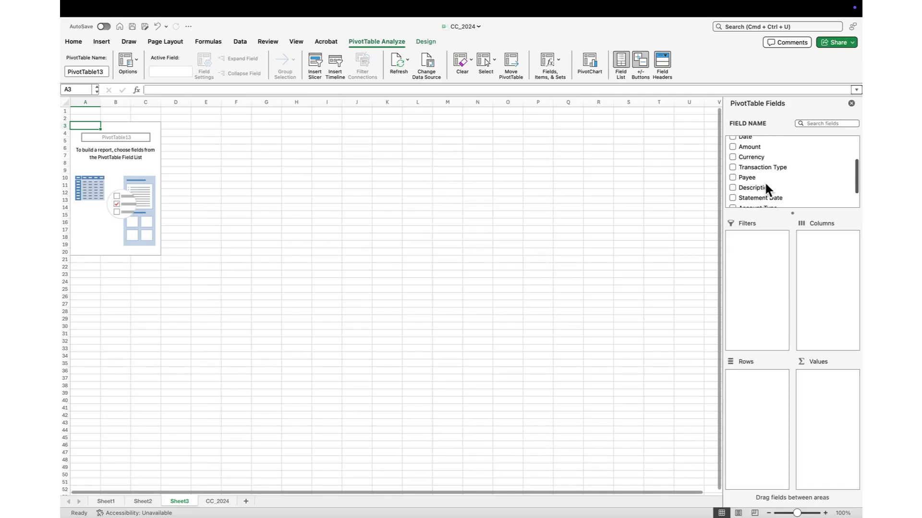
pyautogui.click(733, 177)
pyautogui.click(732, 146)
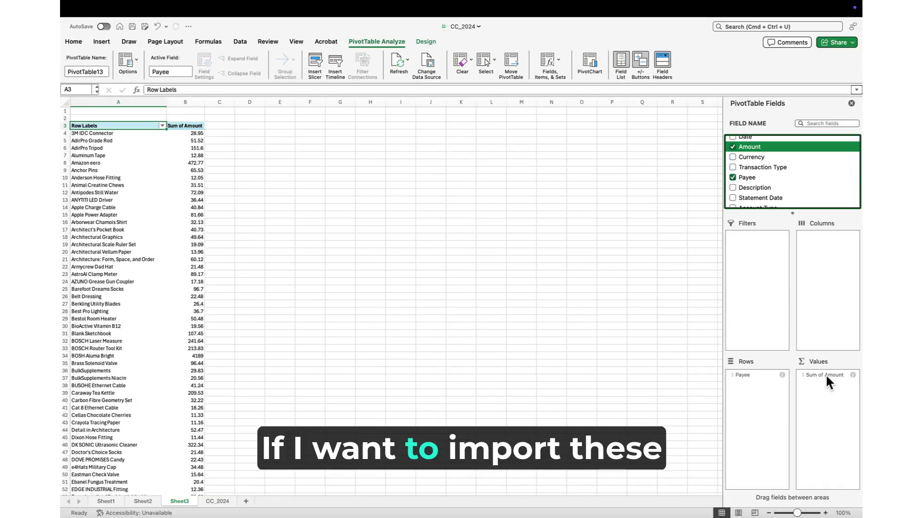
pyautogui.click(825, 513)
pyautogui.click(825, 513)
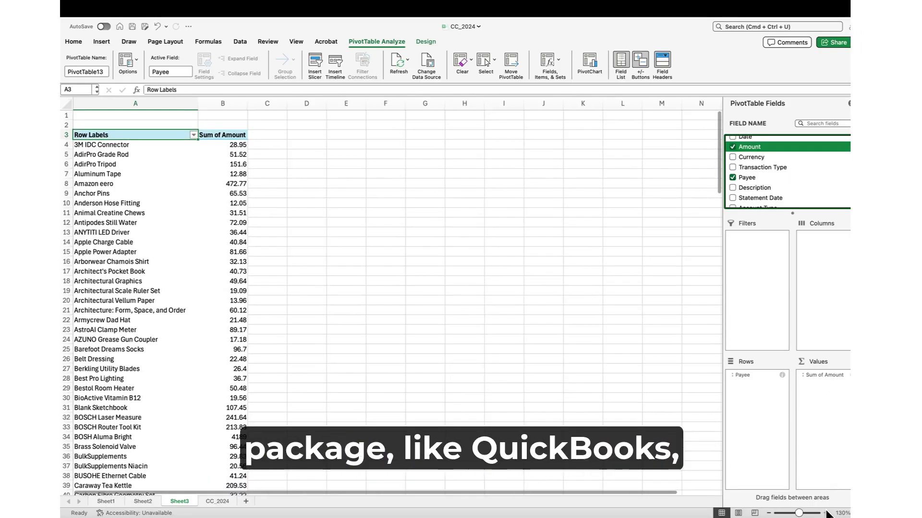
pyautogui.click(825, 513)
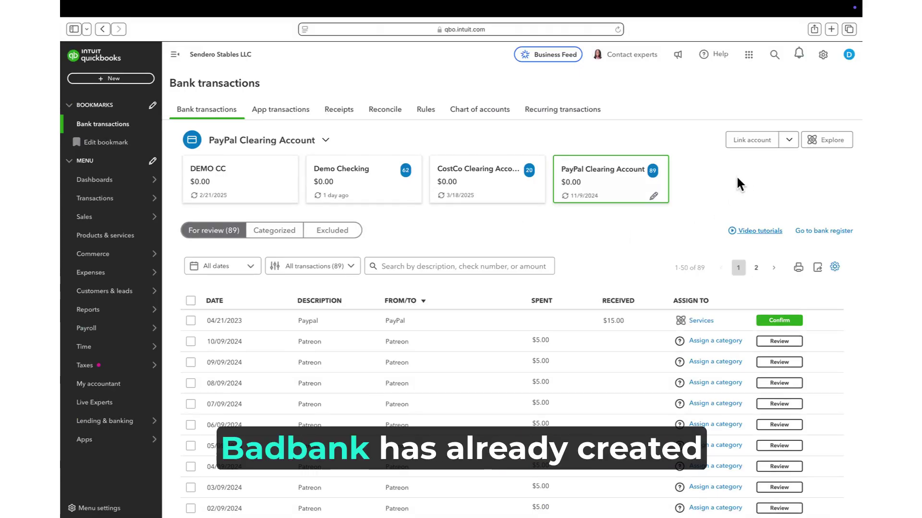
# In QuickBooks Online, upload CC_2024_20221031.qbo from the qb folder as a bank transactions import and continue to the account choice.
pyautogui.click(789, 140)
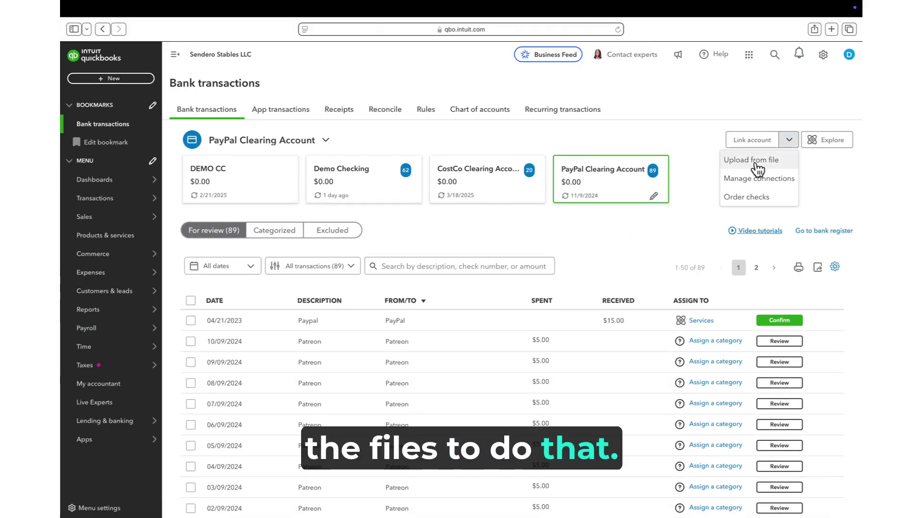
pyautogui.click(752, 162)
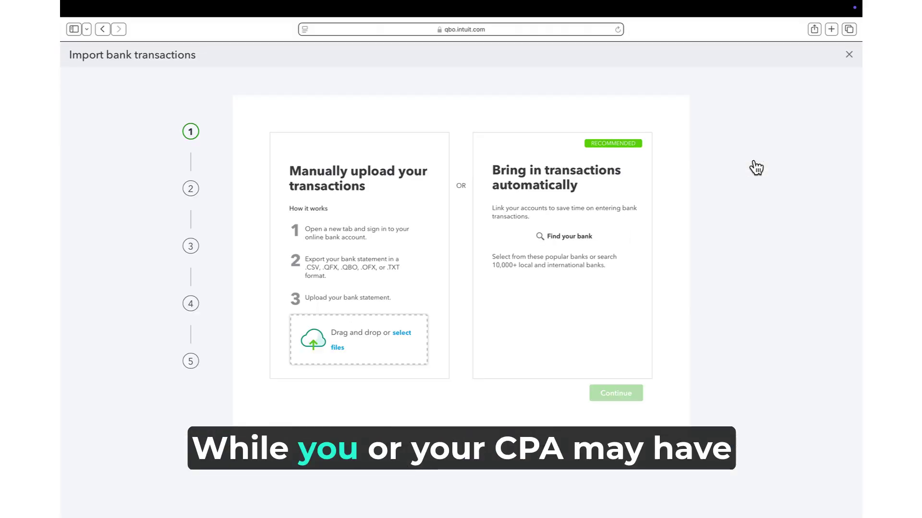
pyautogui.click(379, 332)
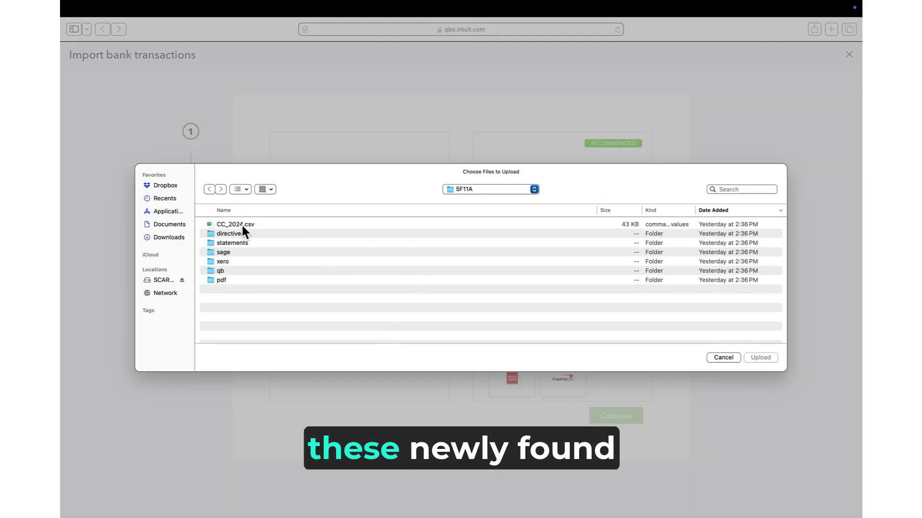
pyautogui.doubleClick(253, 272)
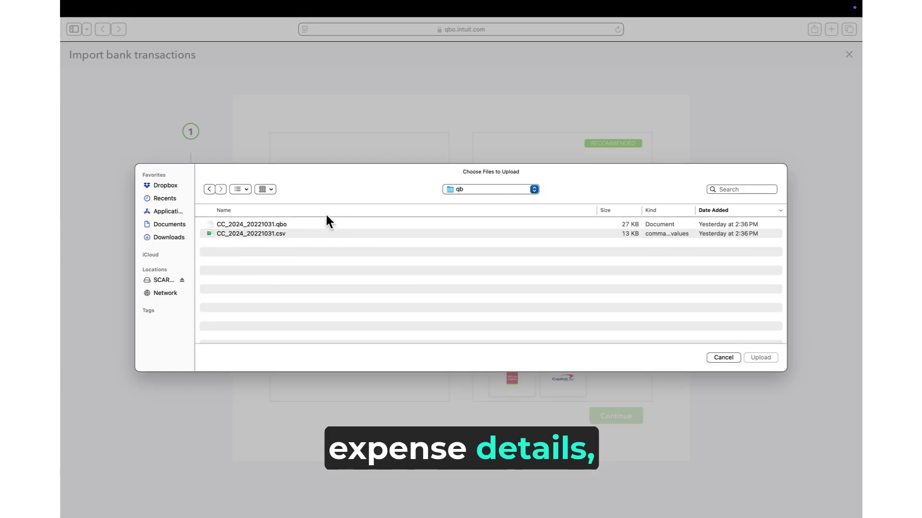
pyautogui.click(329, 225)
pyautogui.click(747, 356)
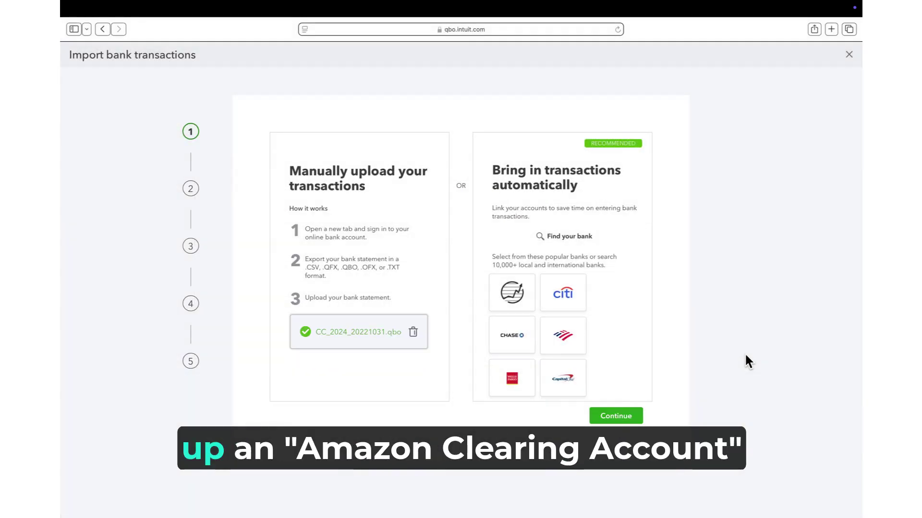
pyautogui.click(597, 417)
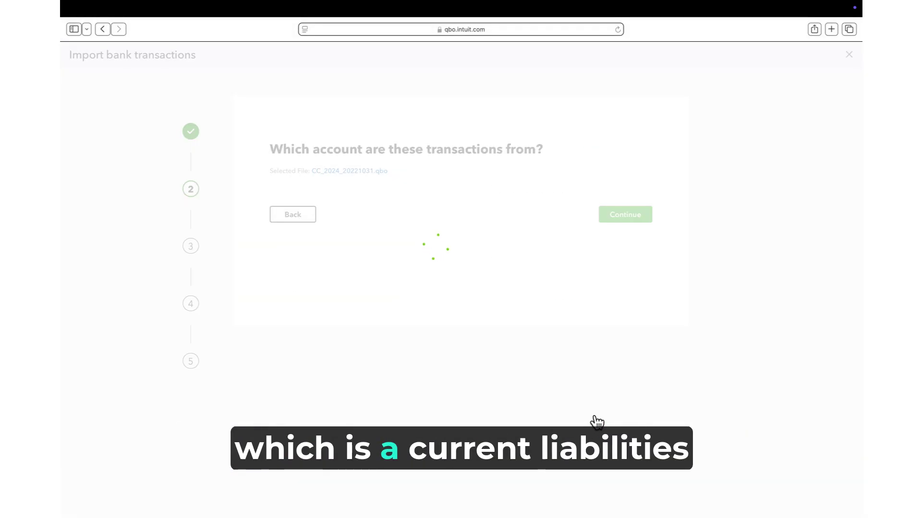
# Add a new Credit Card account named Amazon Clearing Account as the destination for the uploaded transactions and complete the import.
pyautogui.click(513, 213)
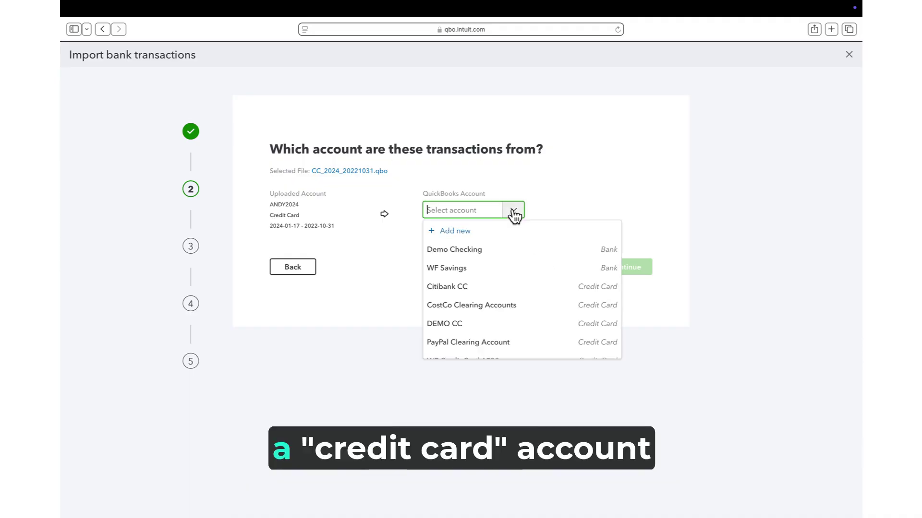
pyautogui.click(456, 231)
pyautogui.click(626, 95)
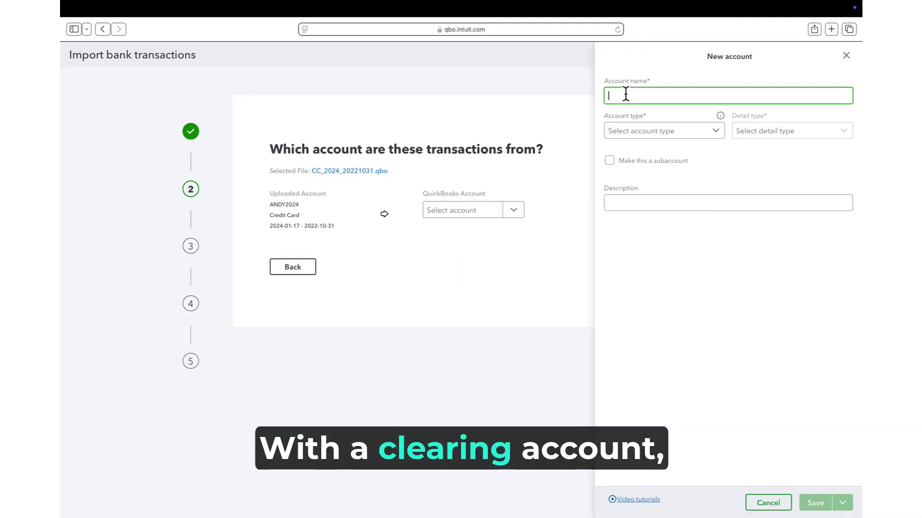
pyautogui.write('Amazon Clearing Account')
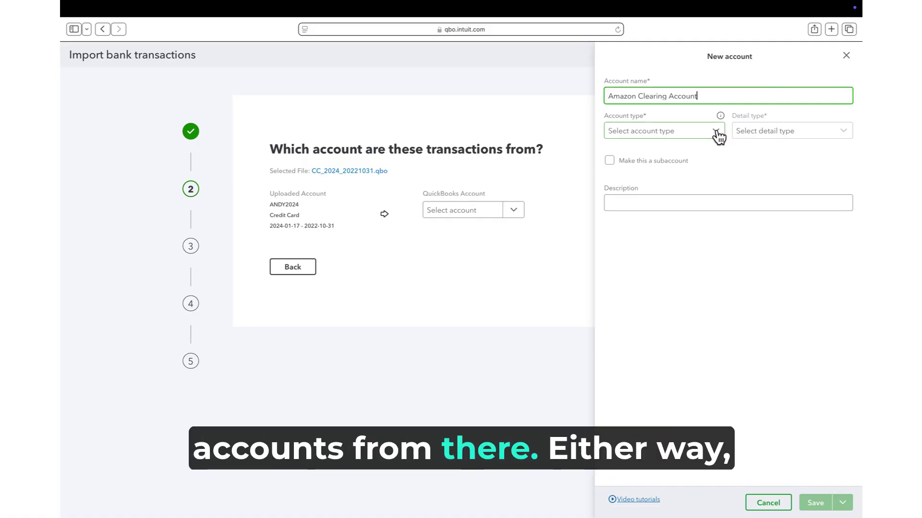
pyautogui.click(653, 132)
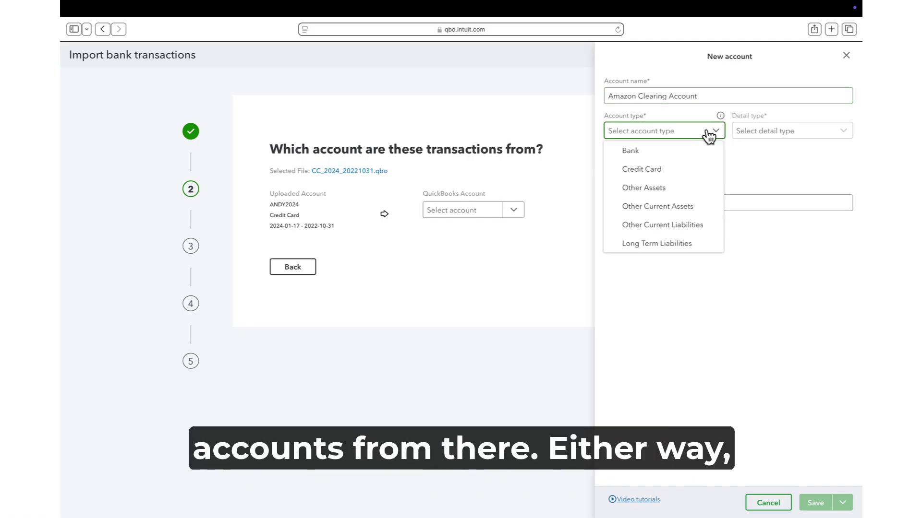
pyautogui.click(652, 171)
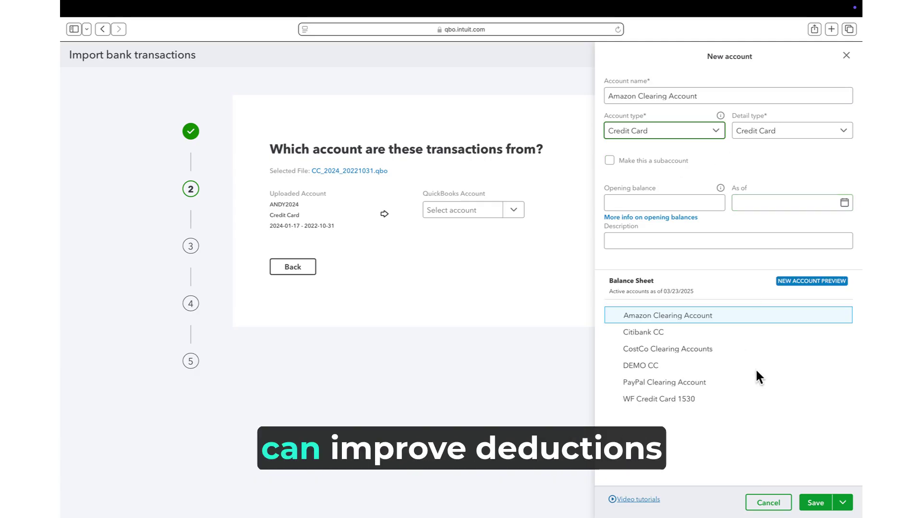
pyautogui.click(815, 501)
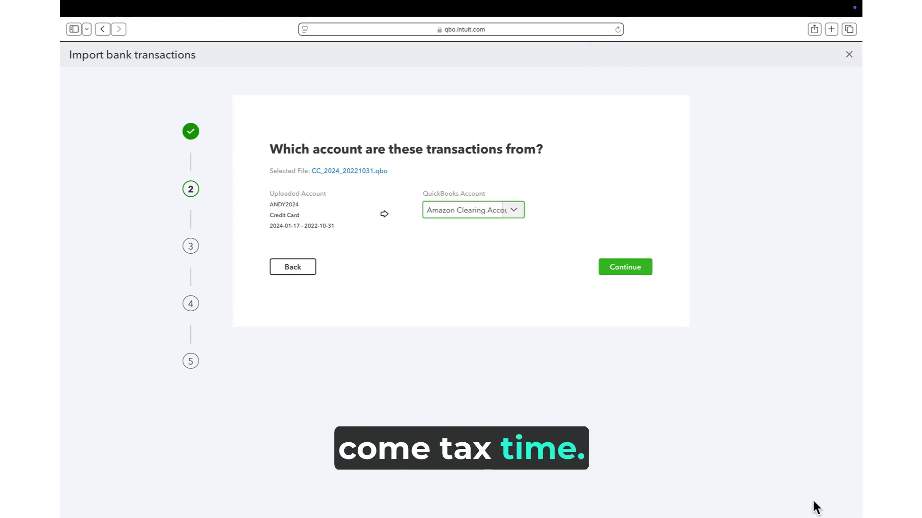
pyautogui.click(607, 271)
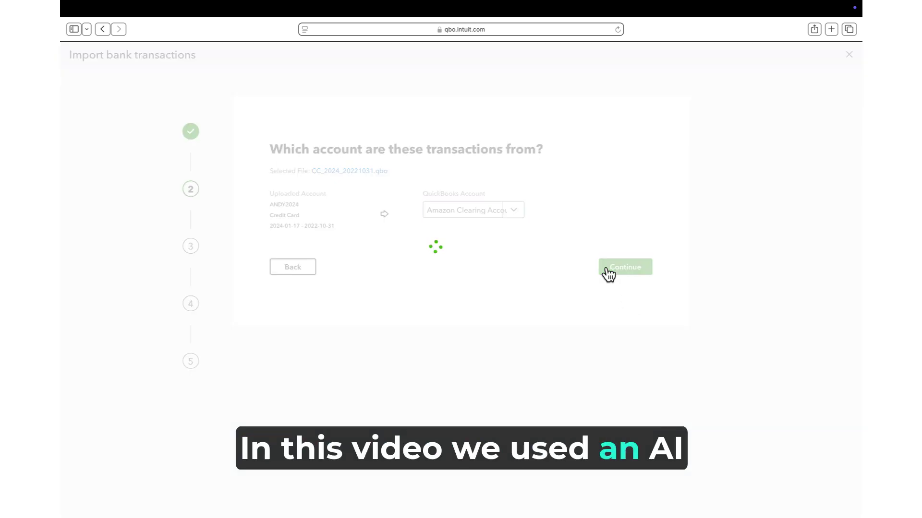
pyautogui.click(610, 210)
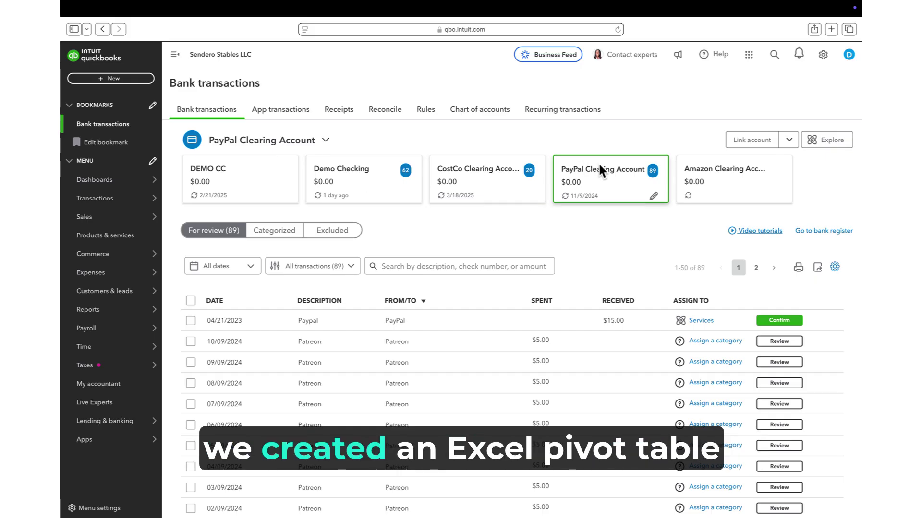
# Open the Amazon Clearing Account's bank transactions and look through the imported purchases and their suggested categories.
pyautogui.click(722, 180)
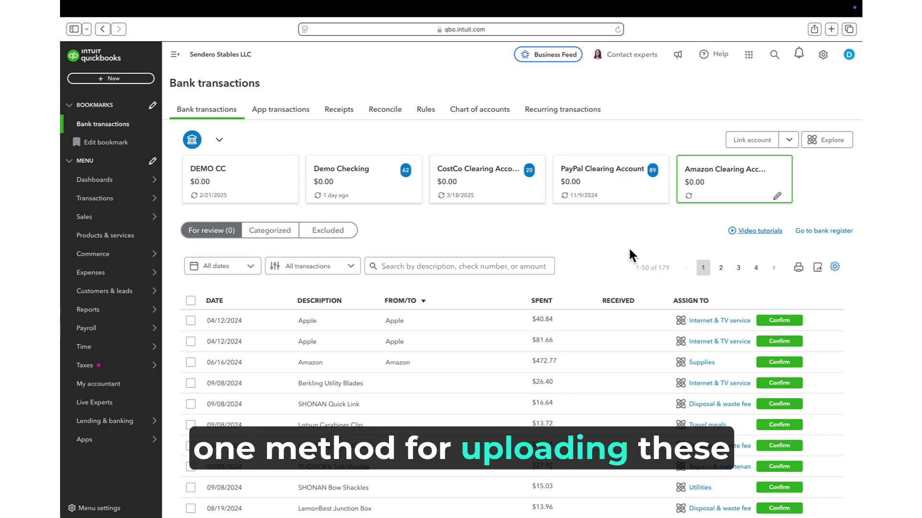
pyautogui.scroll(-3, 629, 250)
pyautogui.scroll(-8, 629, 249)
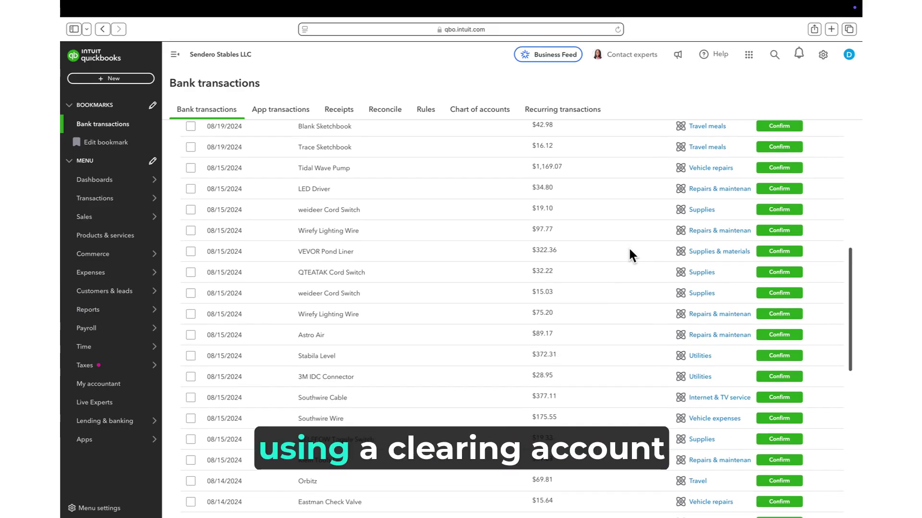
pyautogui.scroll(10, 629, 251)
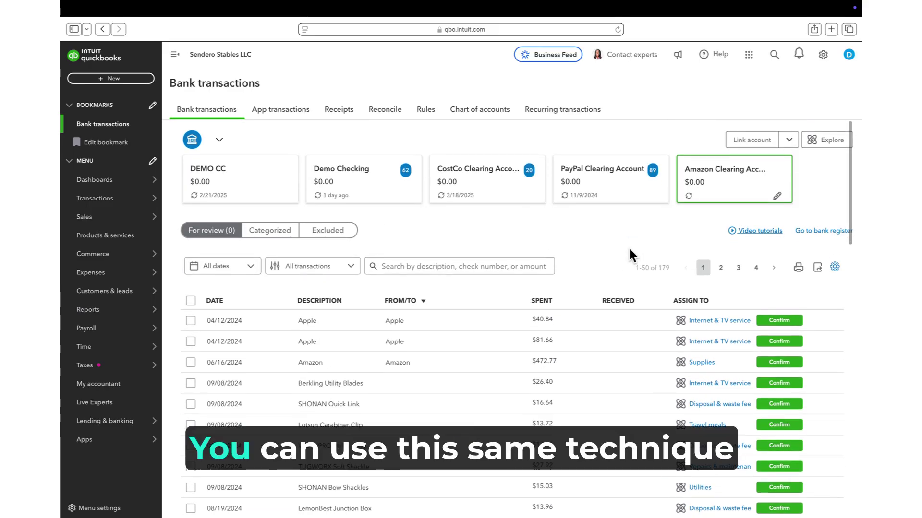